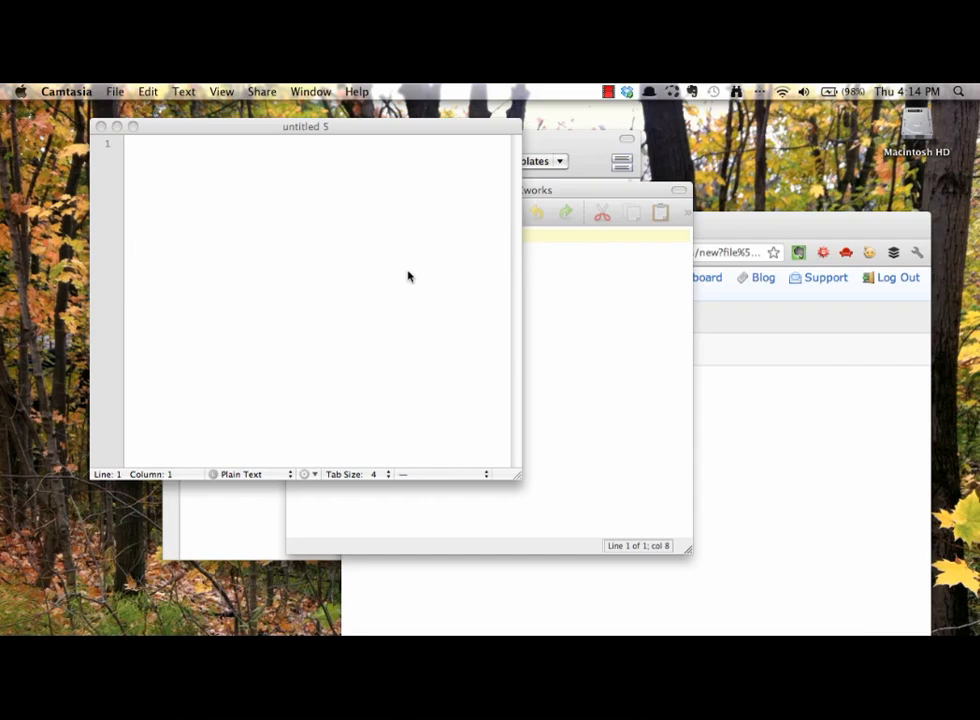
Switch among TeXworks, ScribTeX and the untitled TextMate document, then enter \documentclass{article} in TextMate
click(408, 276)
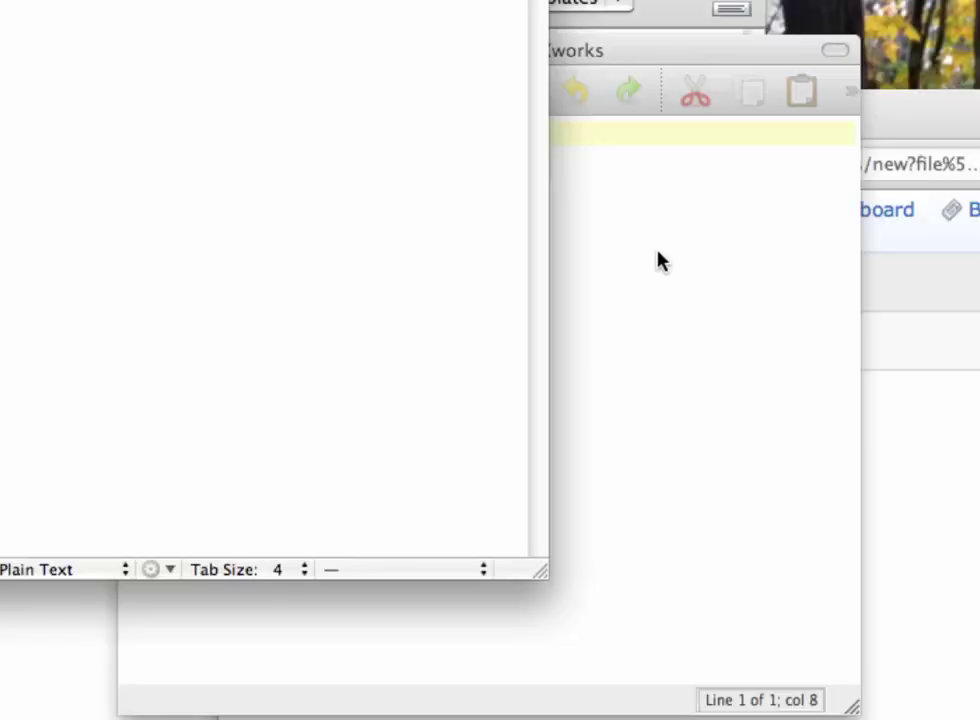
click(658, 262)
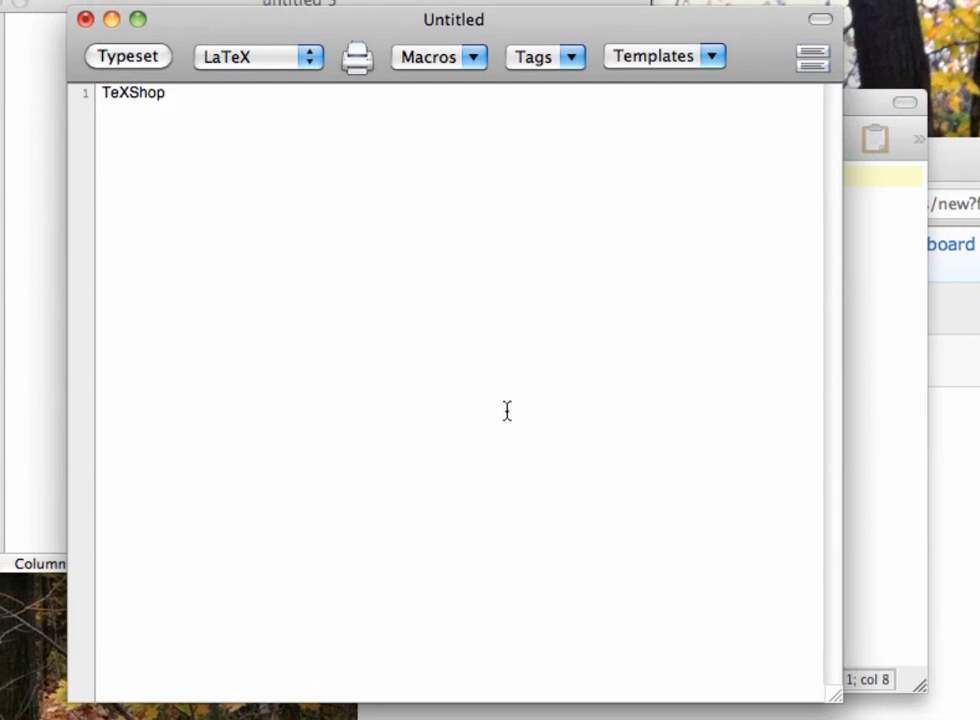
click(50, 380)
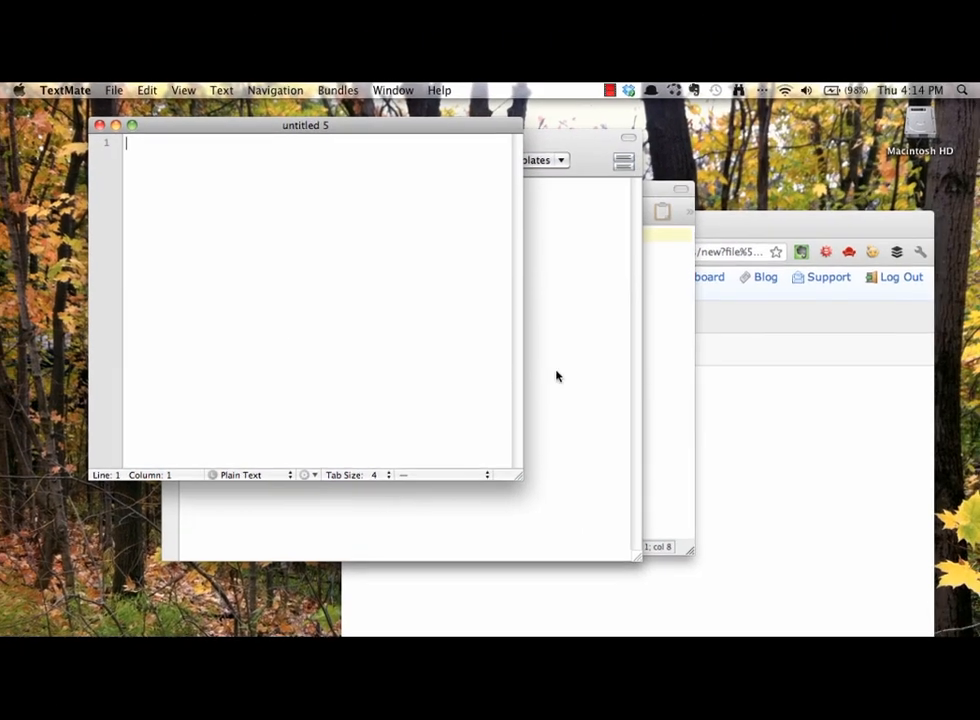
click(868, 468)
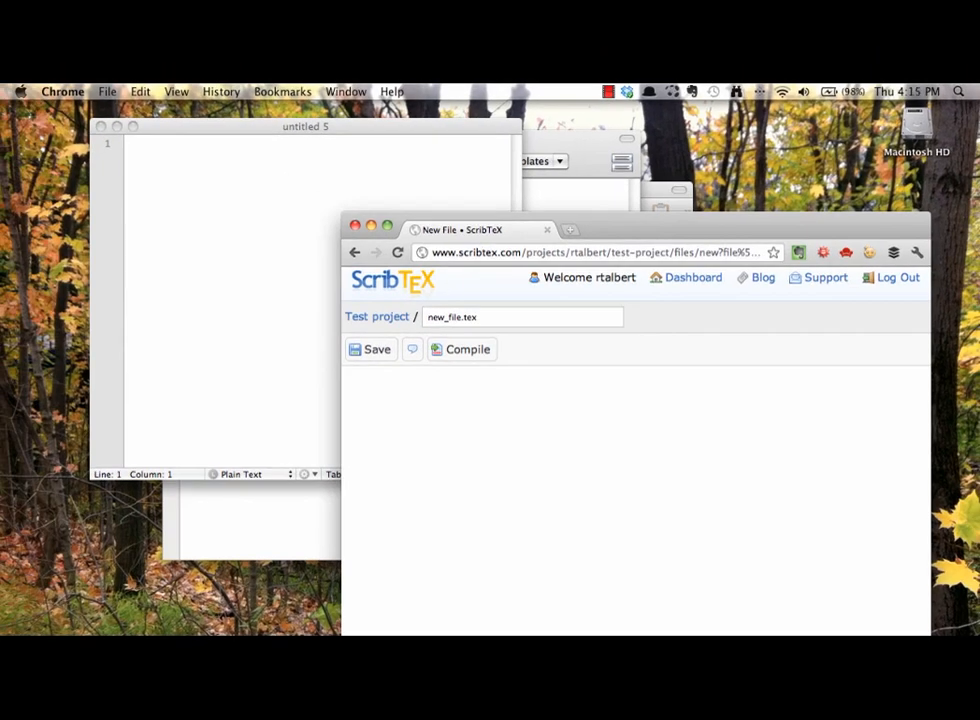
click(247, 249)
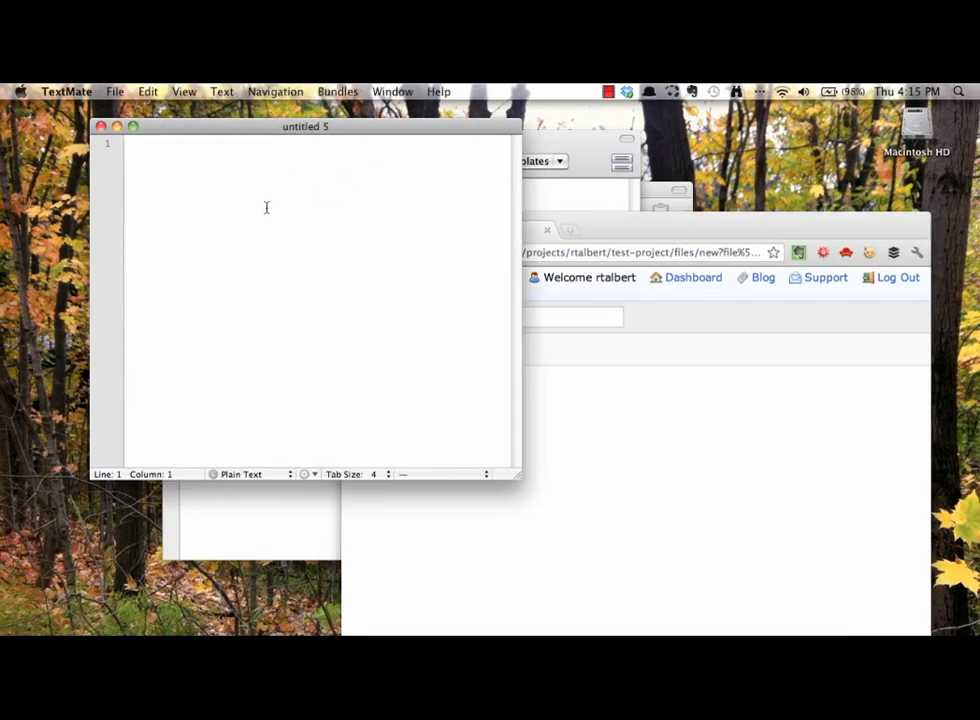
drag(317, 127, 490, 184)
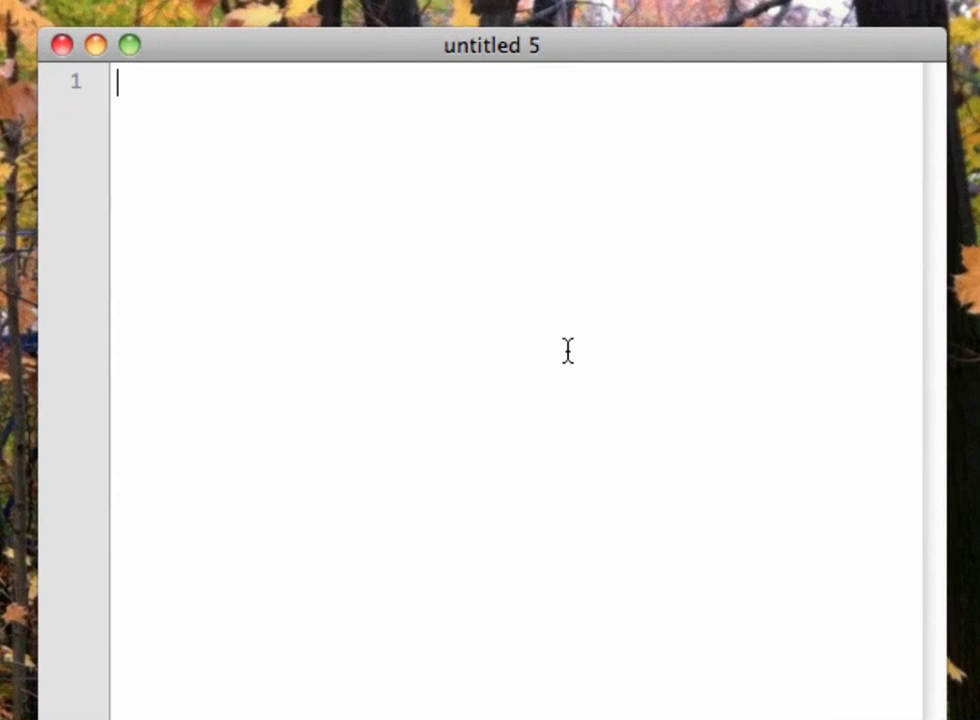
text(\)
text(documentcla)
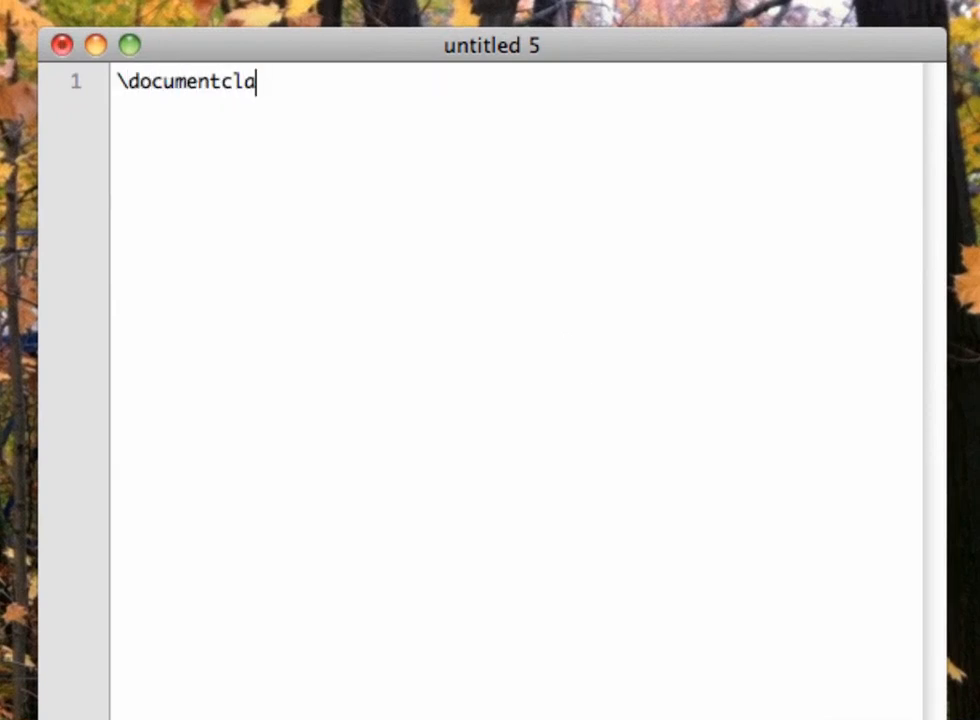
text(ss{)
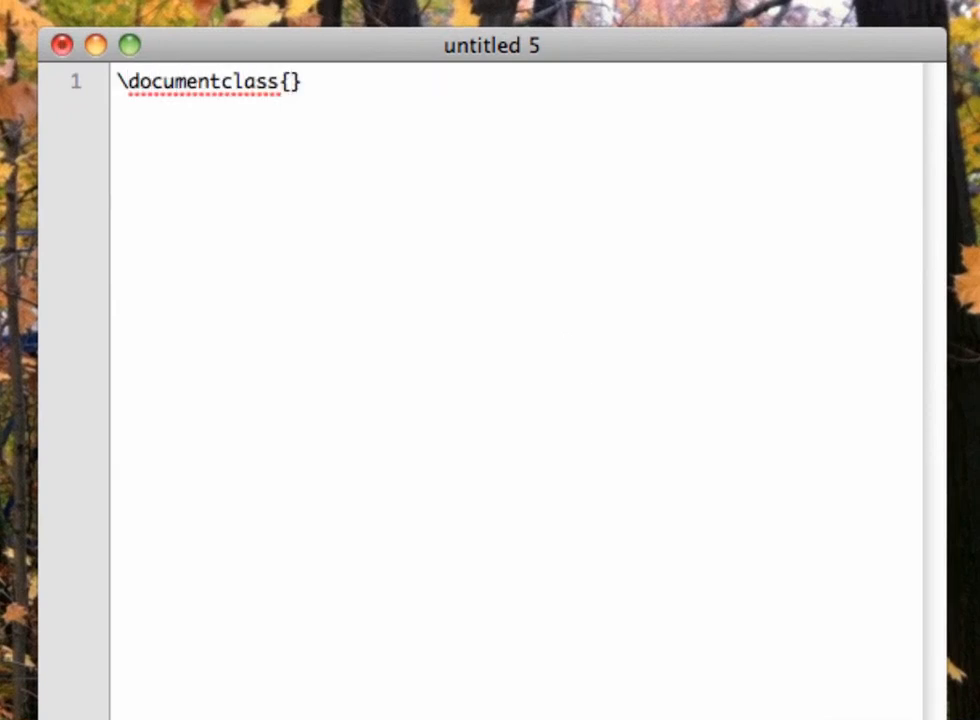
text(article)
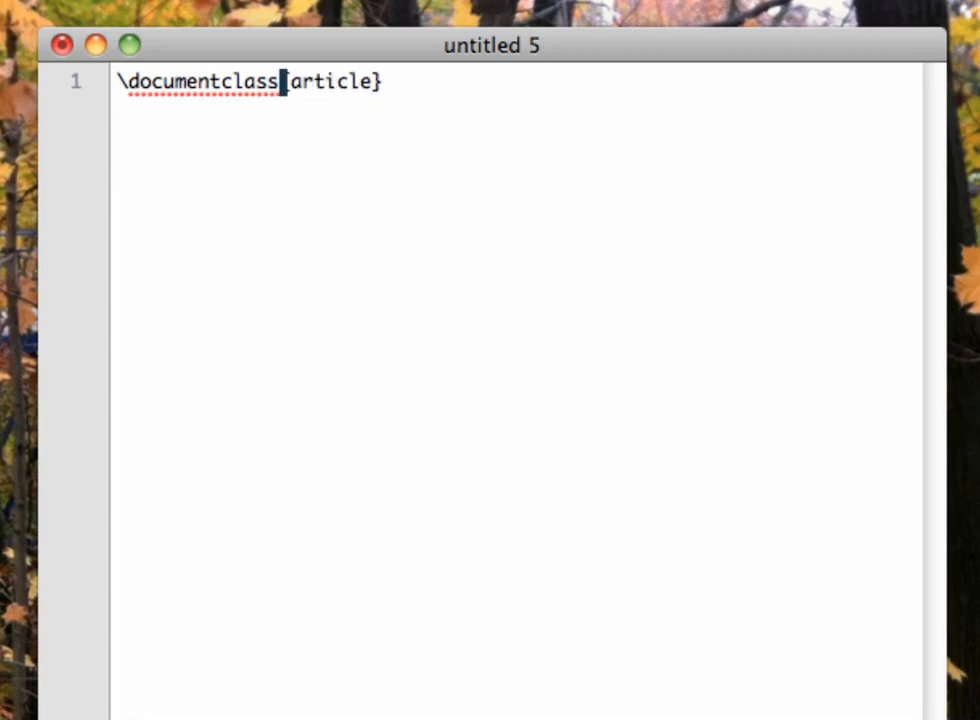
key(Right)
Add \begin{document} and \end{document} lines below the class line, leaving a blank line between them
key(Return)
key(Return)
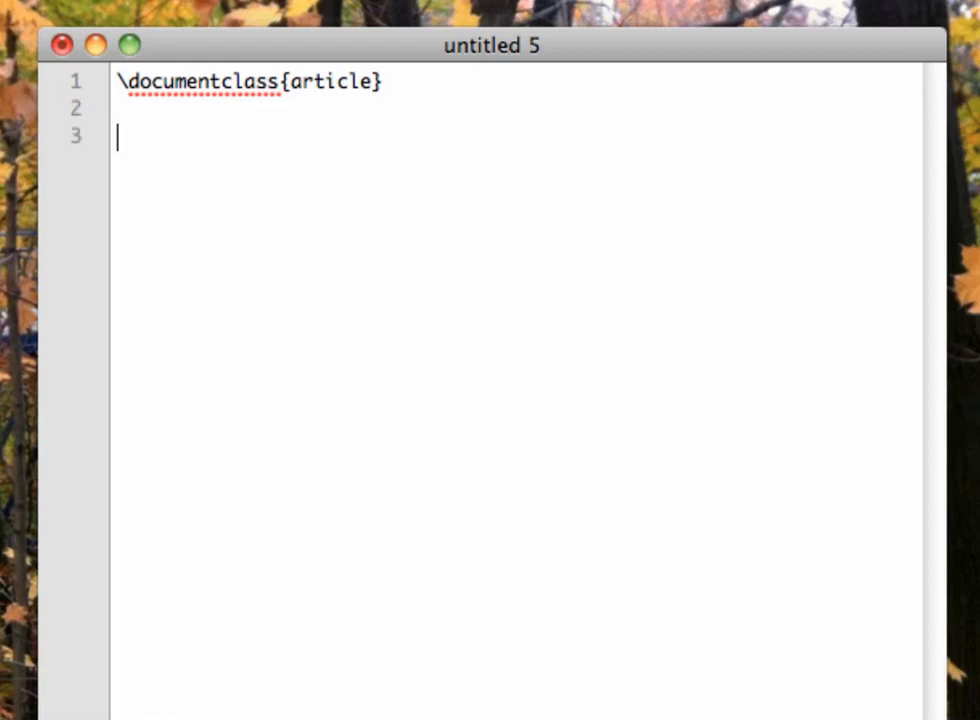
text(\)
text(begin{)
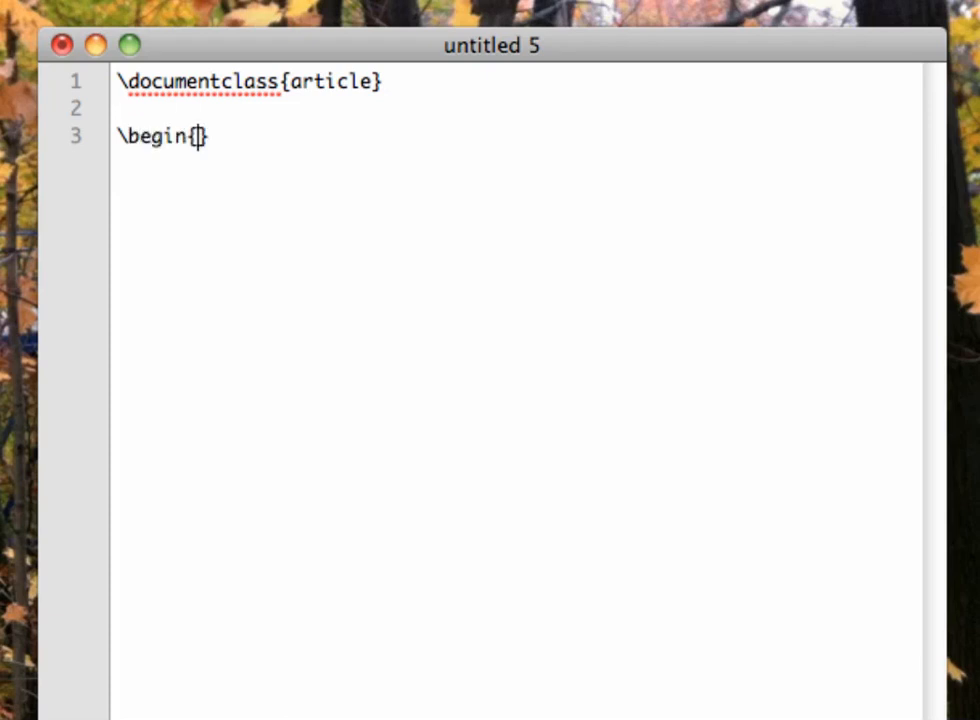
text(docume)
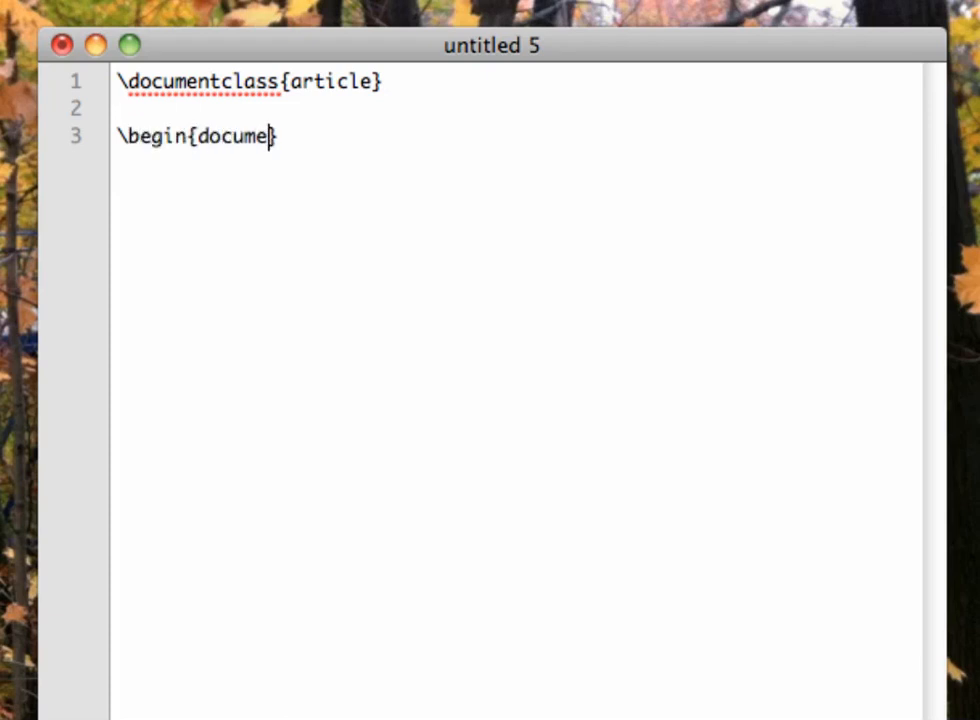
text(nt)
key(Right)
key(Return)
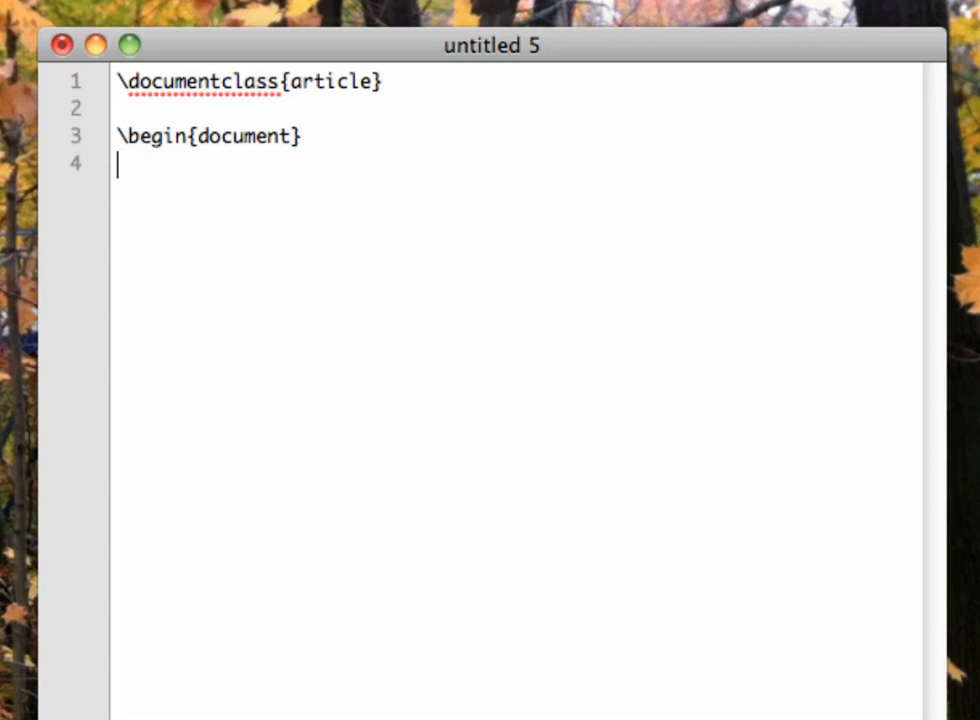
key(Return)
text(\)
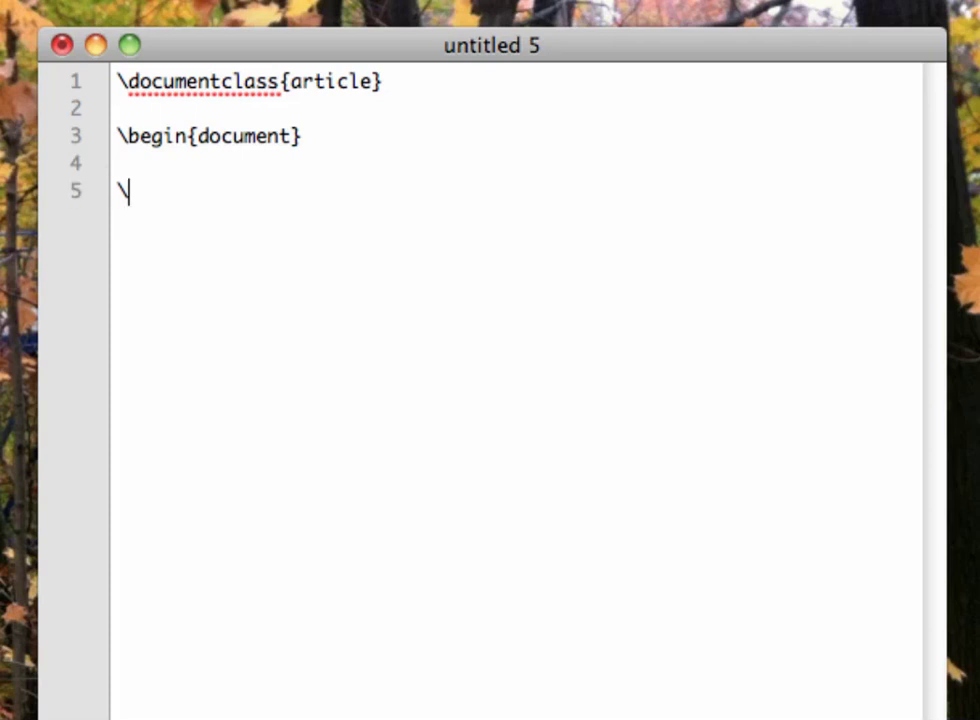
text(end{)
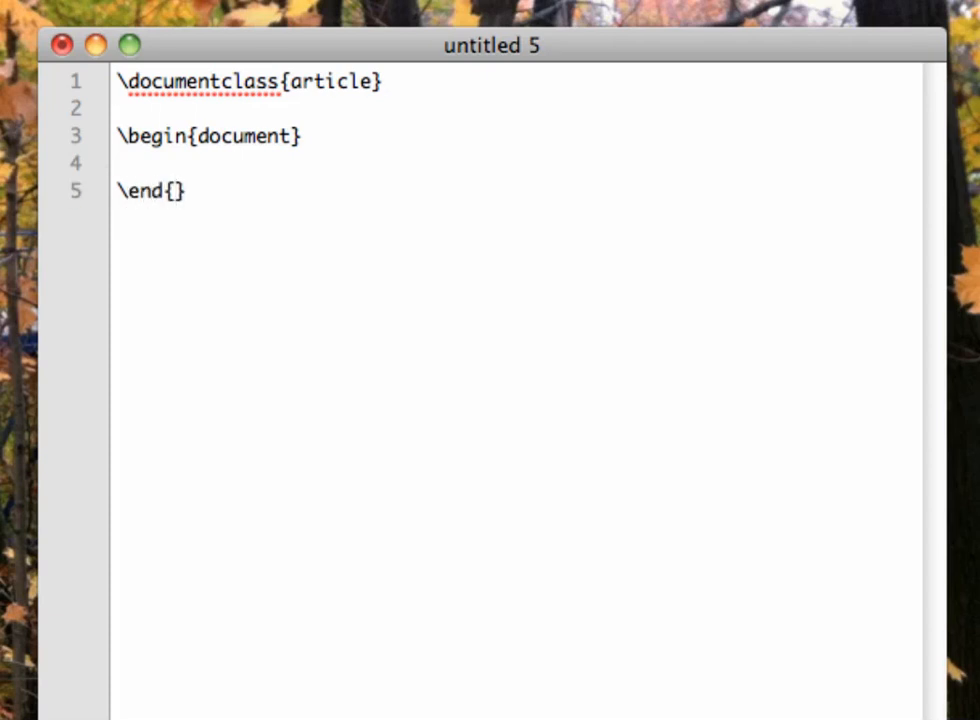
text(document)
key(Right)
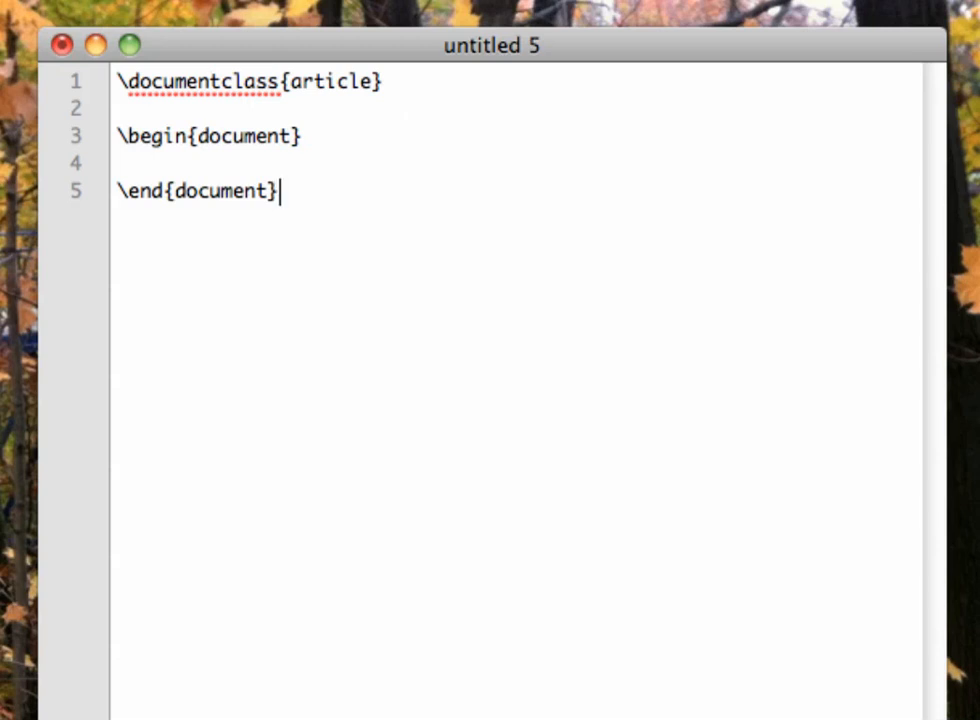
Write Hello world! as the body text on line 5 between the begin and end lines
key(Up)
key(Return)
key(Return)
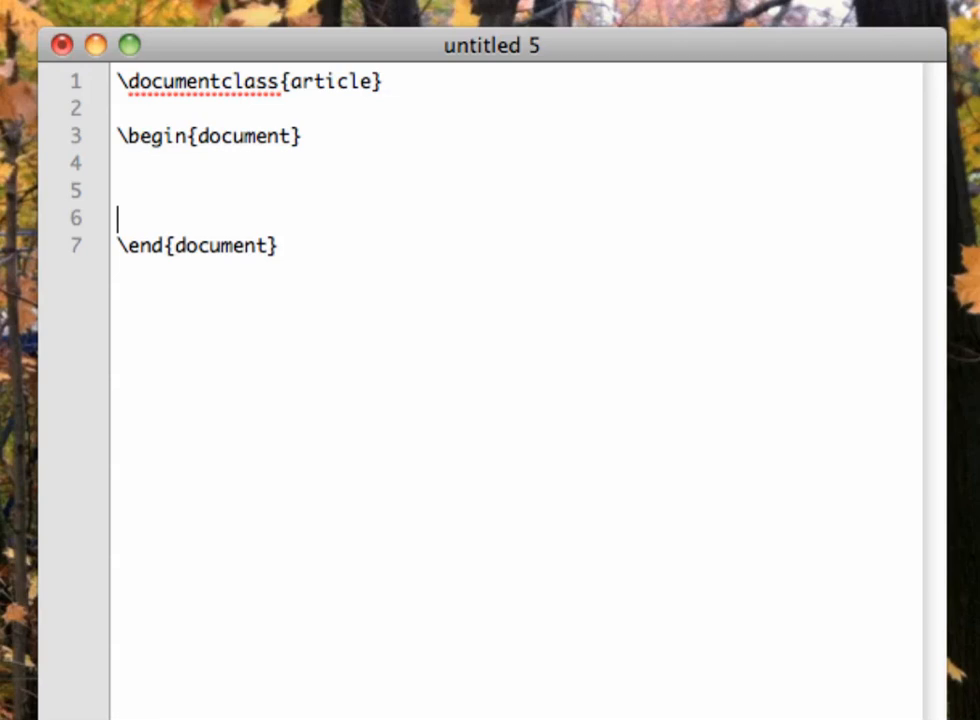
key(Up)
text(Hello )
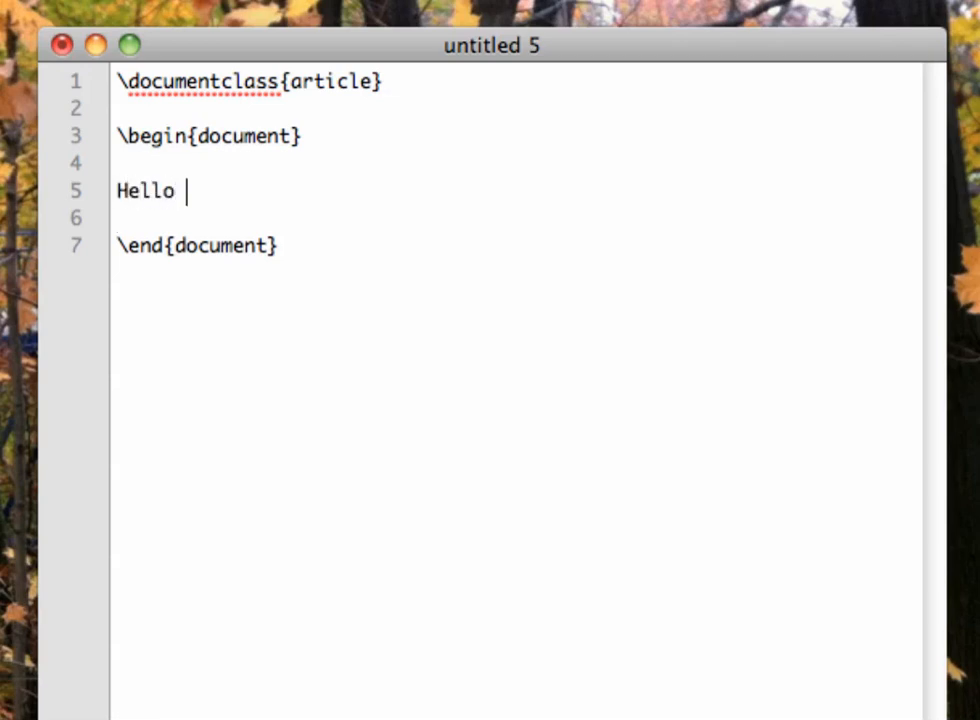
text(world!)
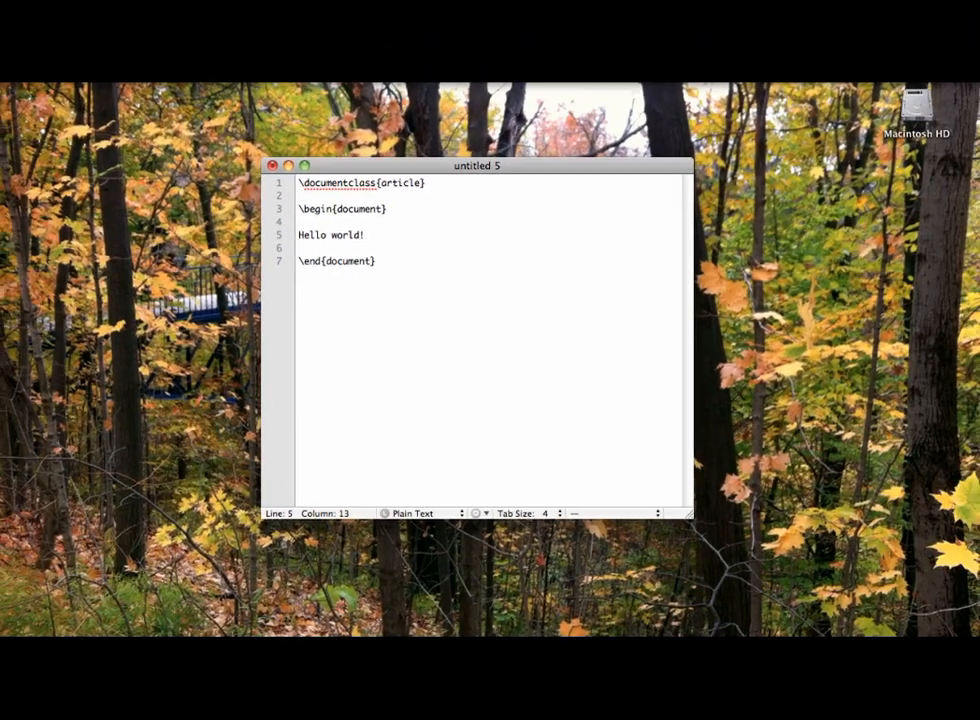
Save the untitled document to the Desktop as helloworld.tex
click(105, 75)
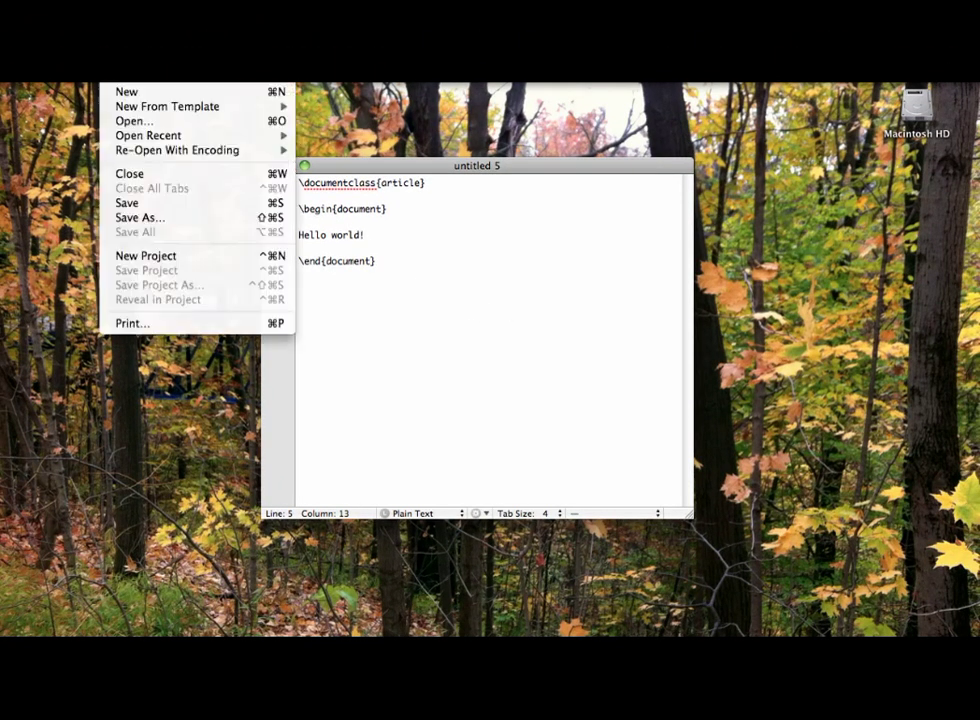
click(127, 203)
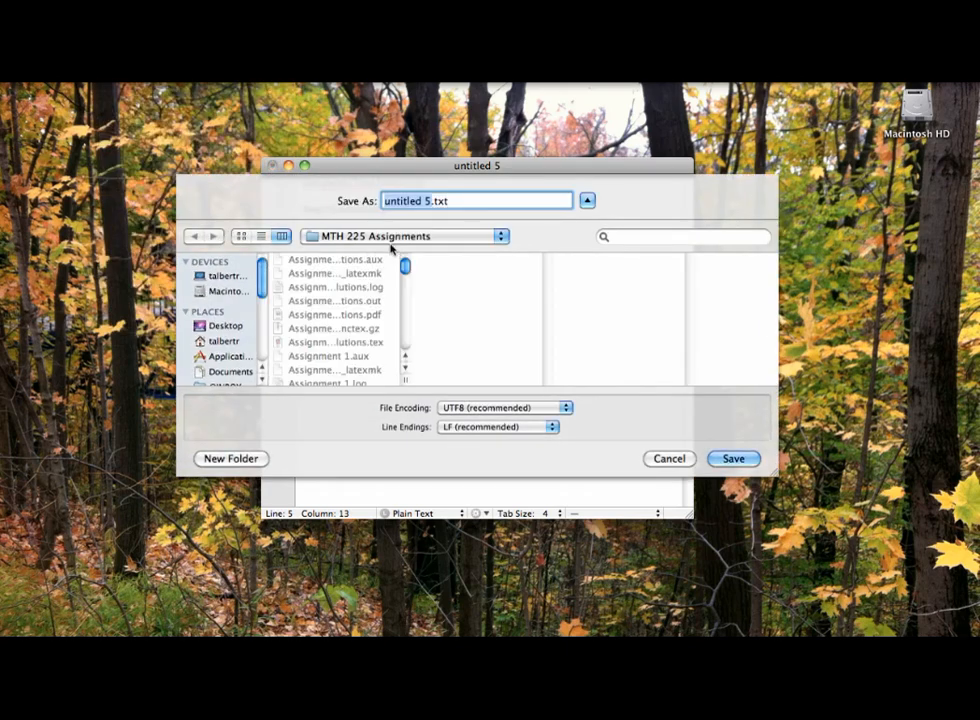
scroll(241, 343, down, 3)
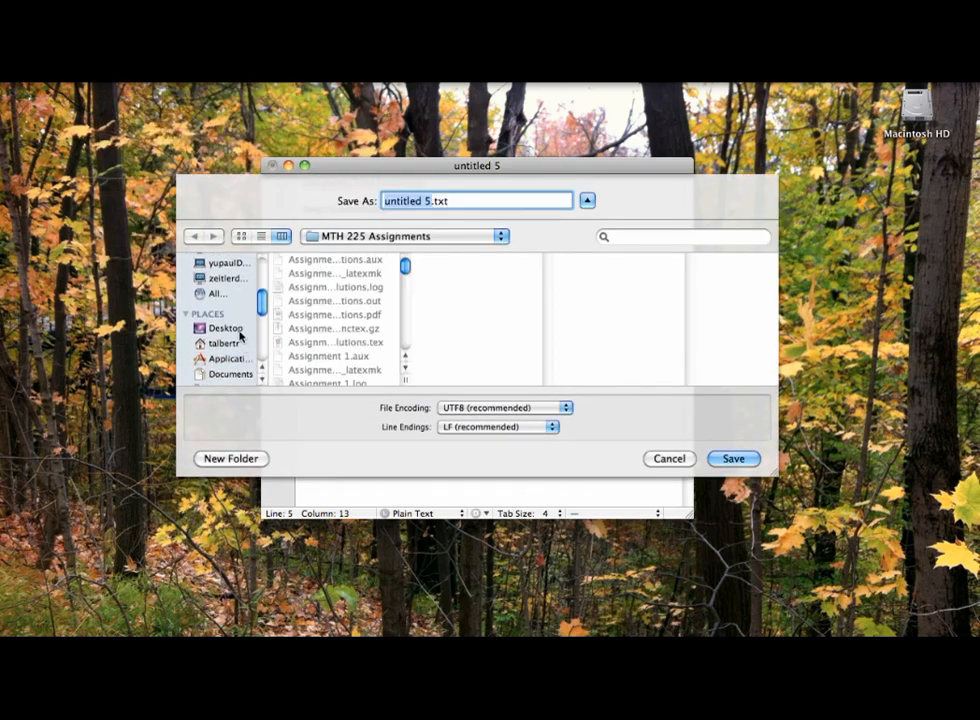
click(228, 328)
text(hello)
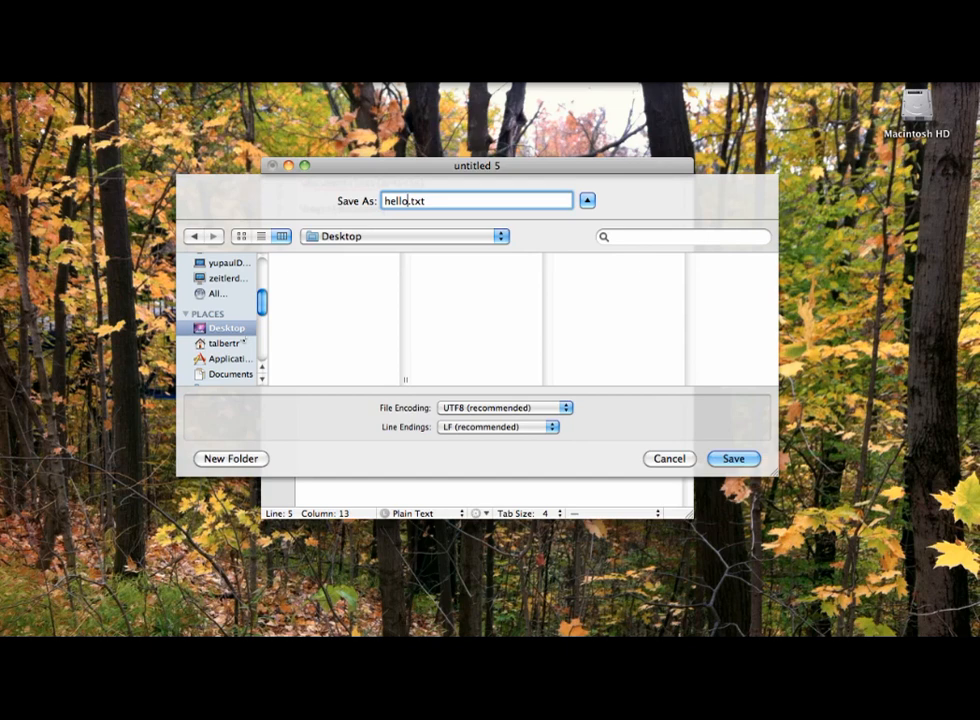
text(worlde)
key(Return)
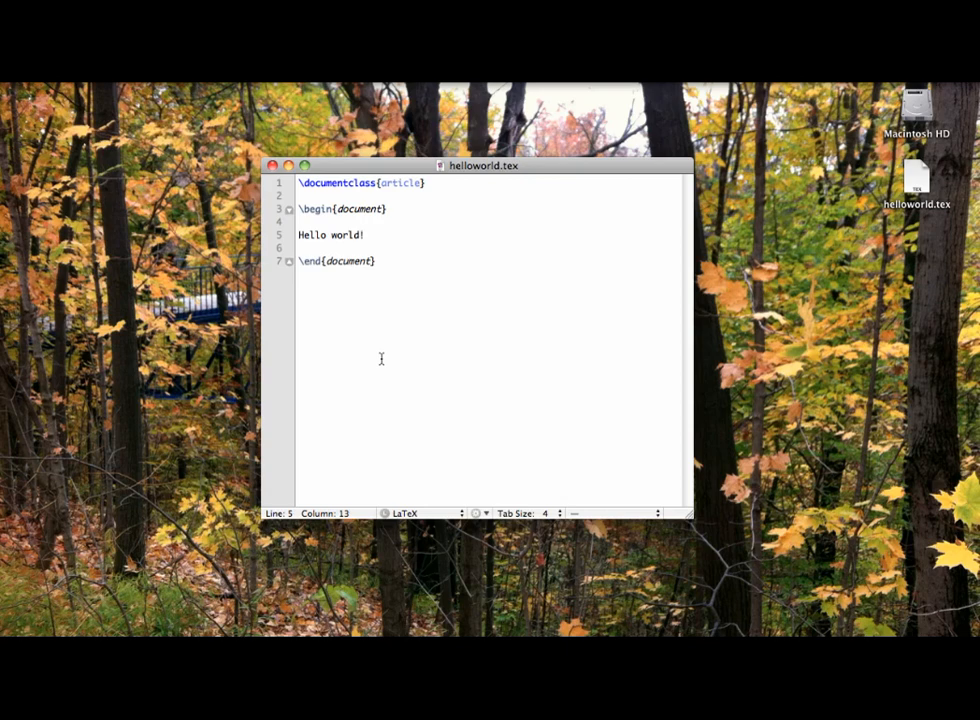
Typeset helloworld.tex with Cmd+R and enlarge the Skim PDF viewer to full screen
key(super+r)
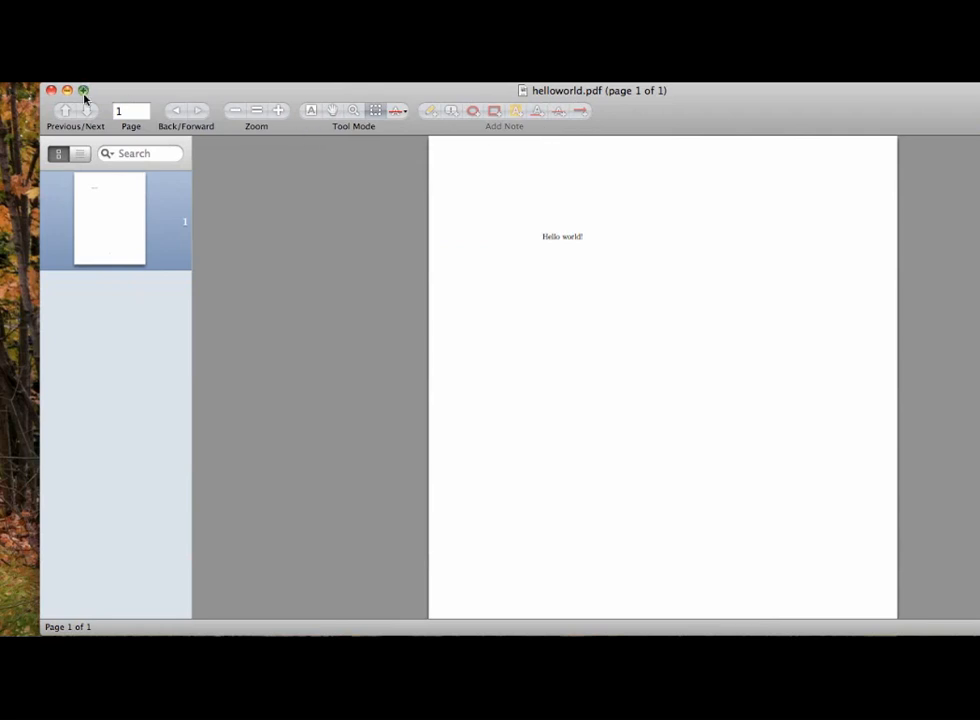
click(84, 90)
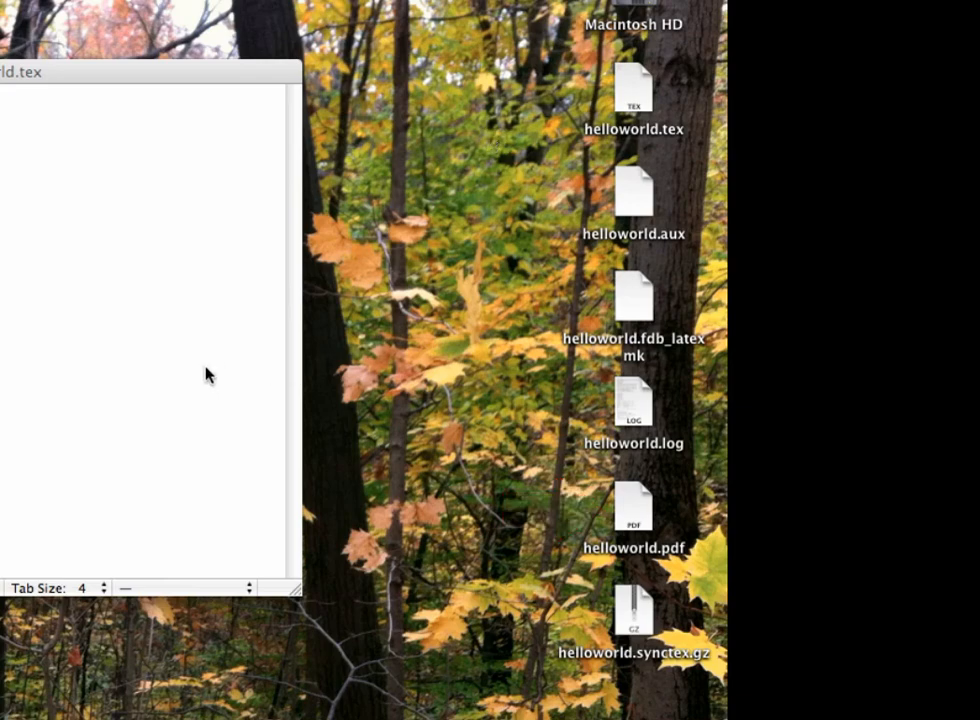
Add Nice to meet you. on a new line after Hello world! and typeset to see it run on
click(167, 376)
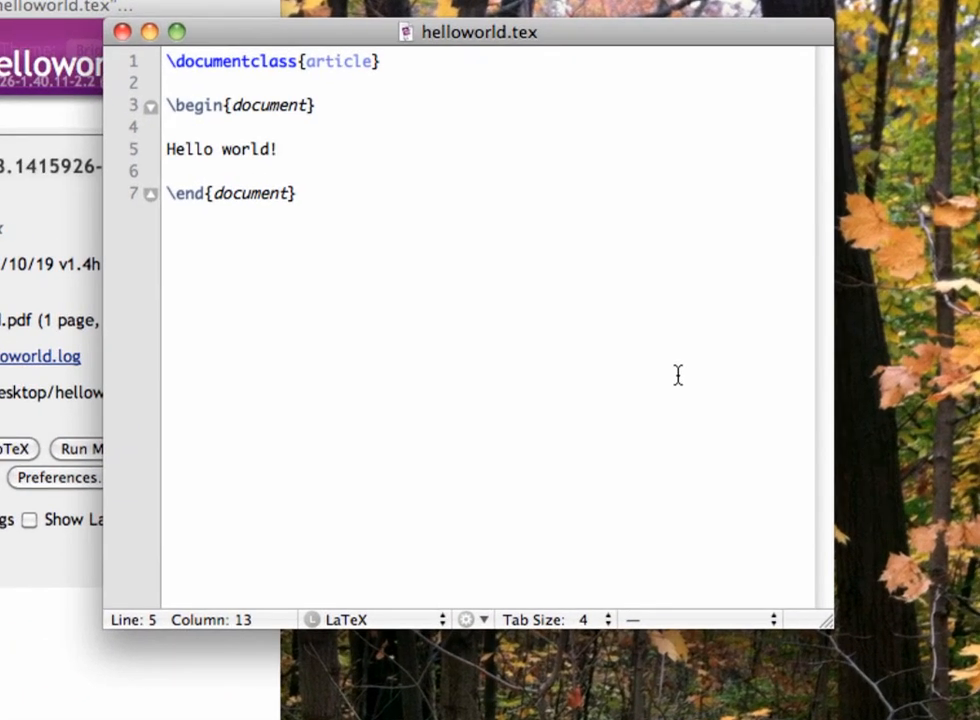
key(Return)
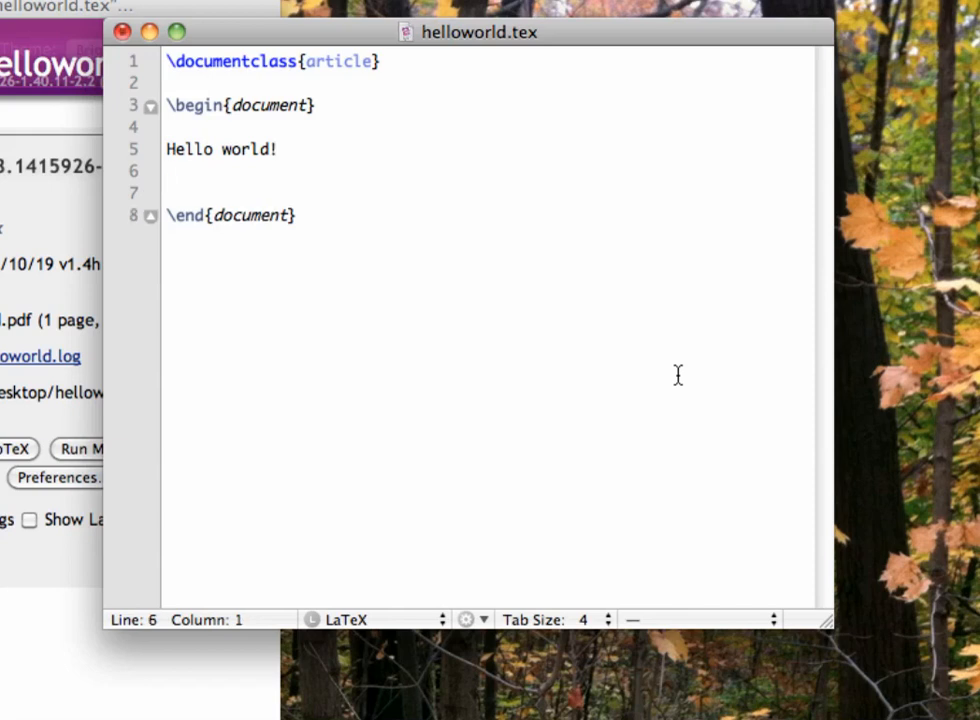
text(Nice to)
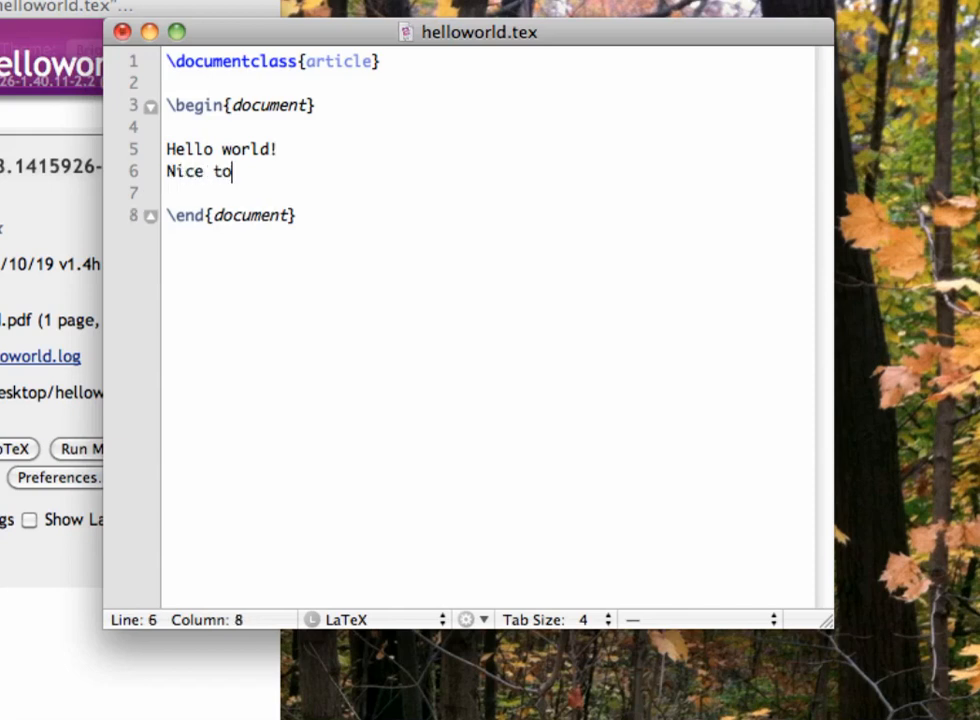
text( meet you)
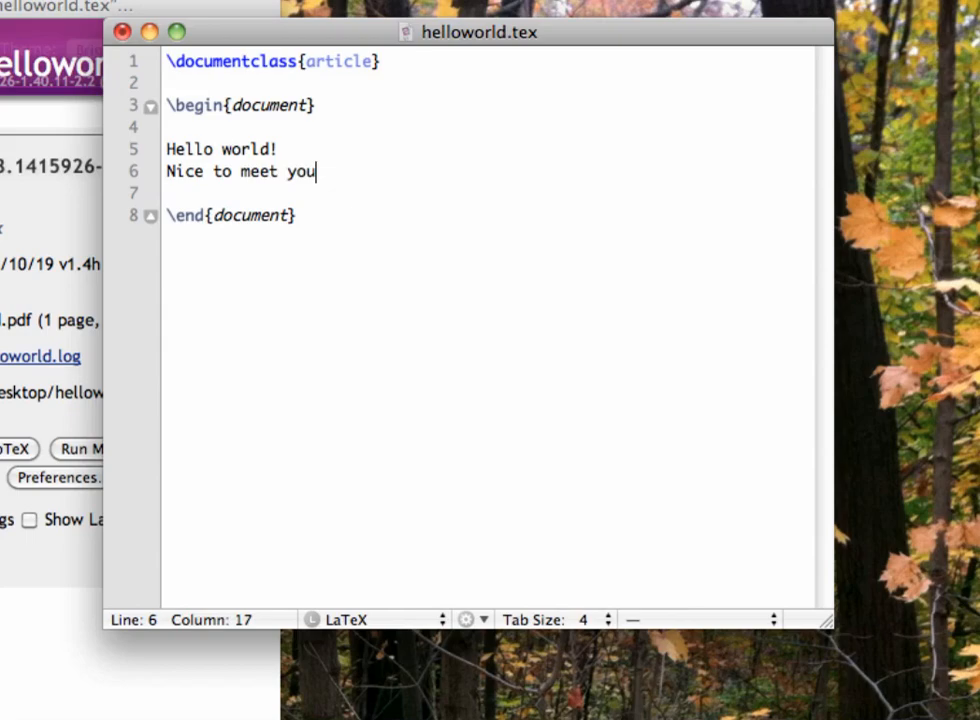
text(.)
key(super+t)
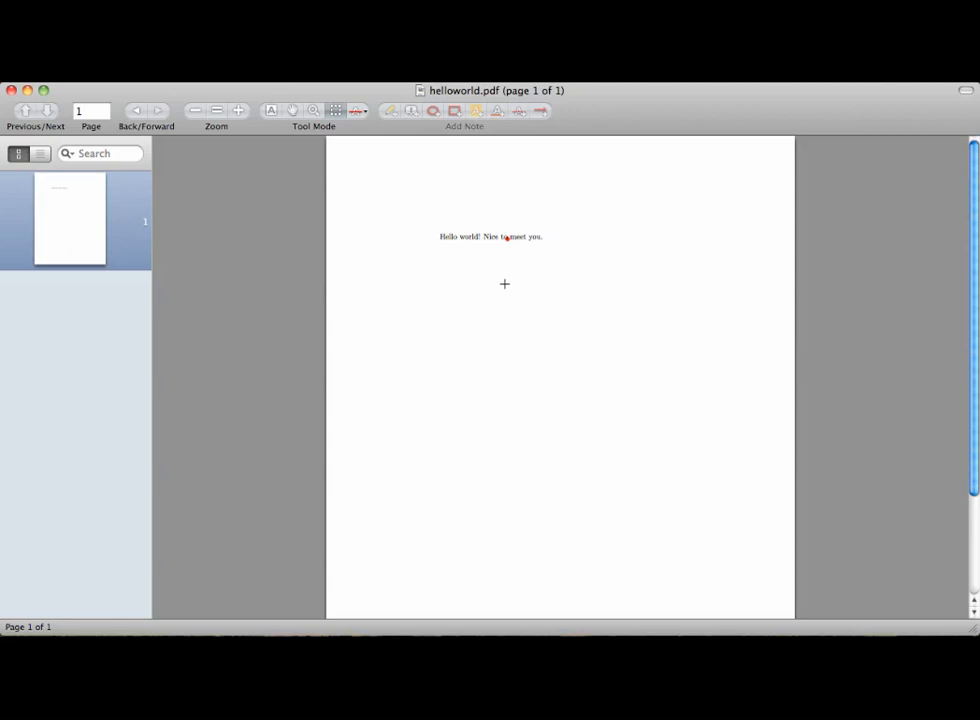
key(super+h)
click(504, 288)
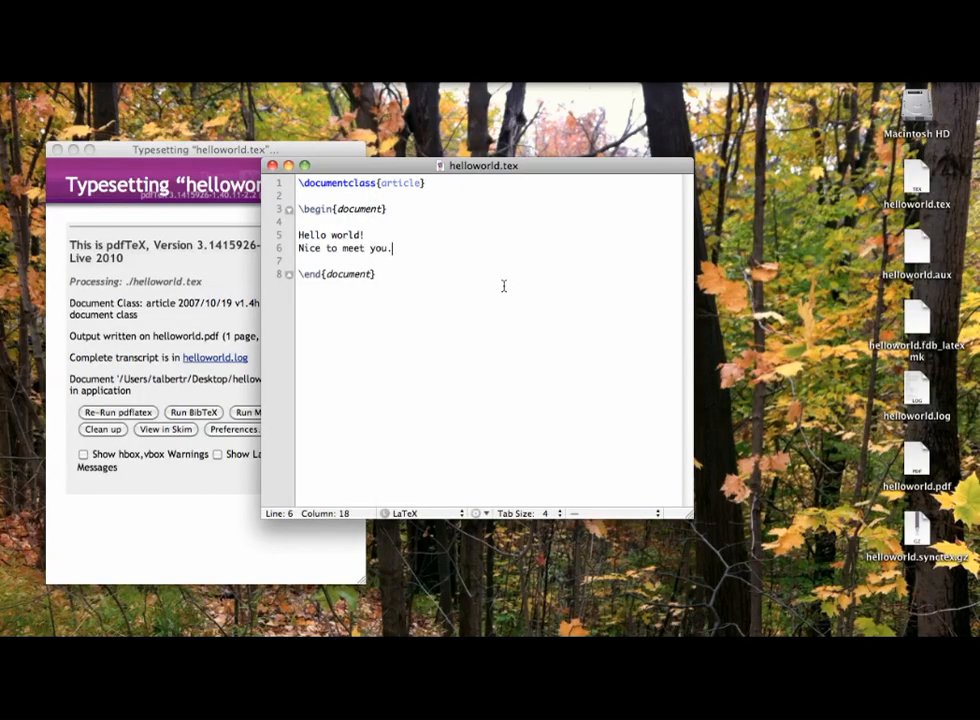
Insert a blank line between the sentences and retypeset so Nice to meet you. starts its own paragraph
key(Up)
key(Return)
key(Return)
key(super+t)
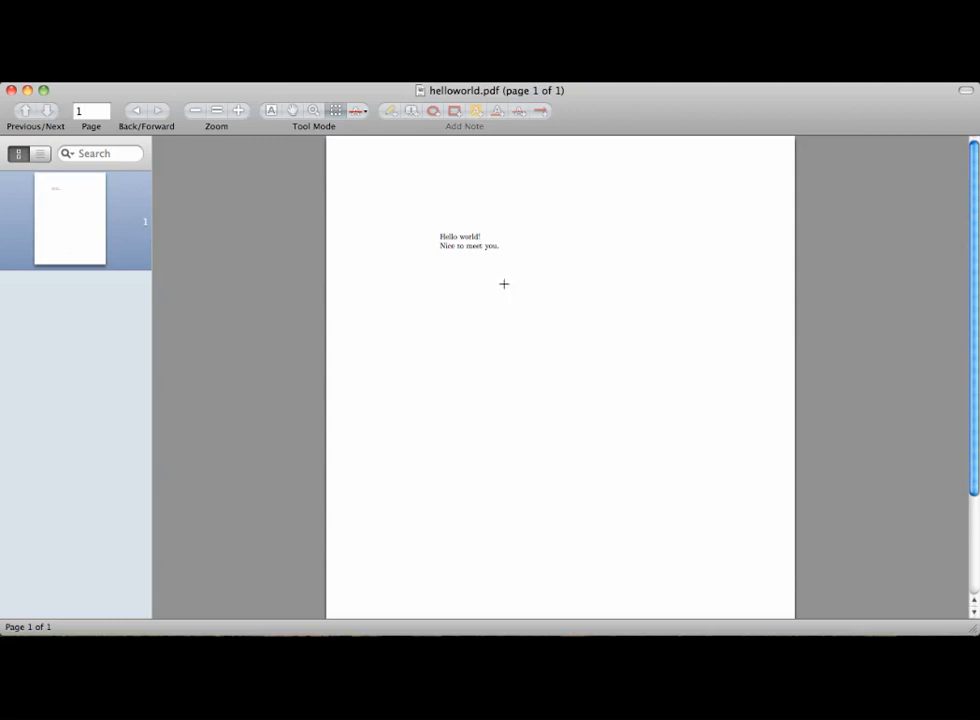
key(super+w)
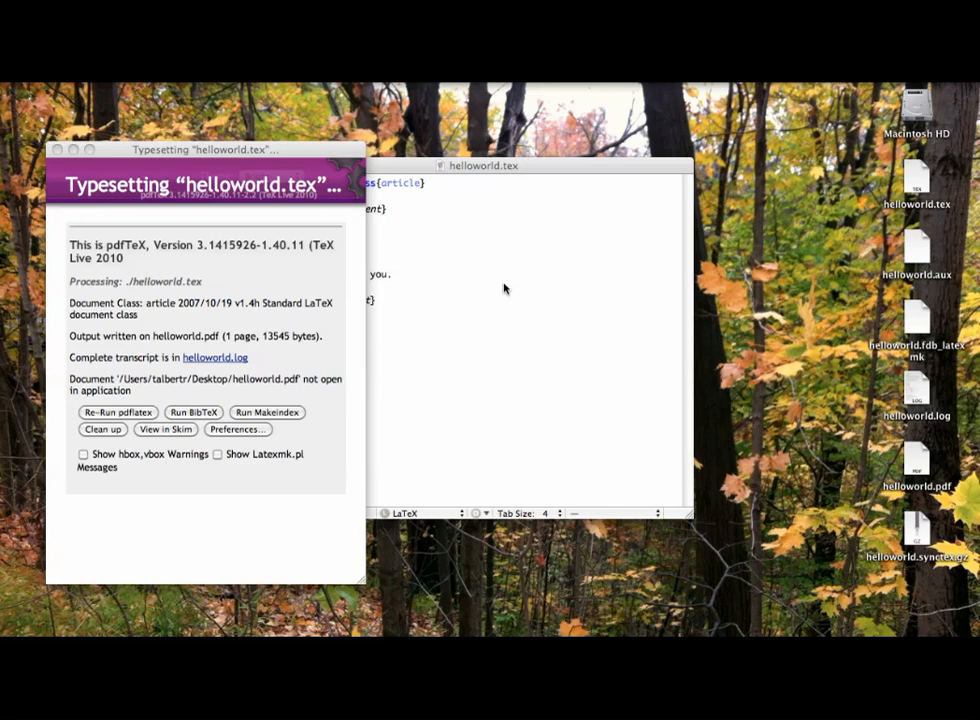
click(504, 288)
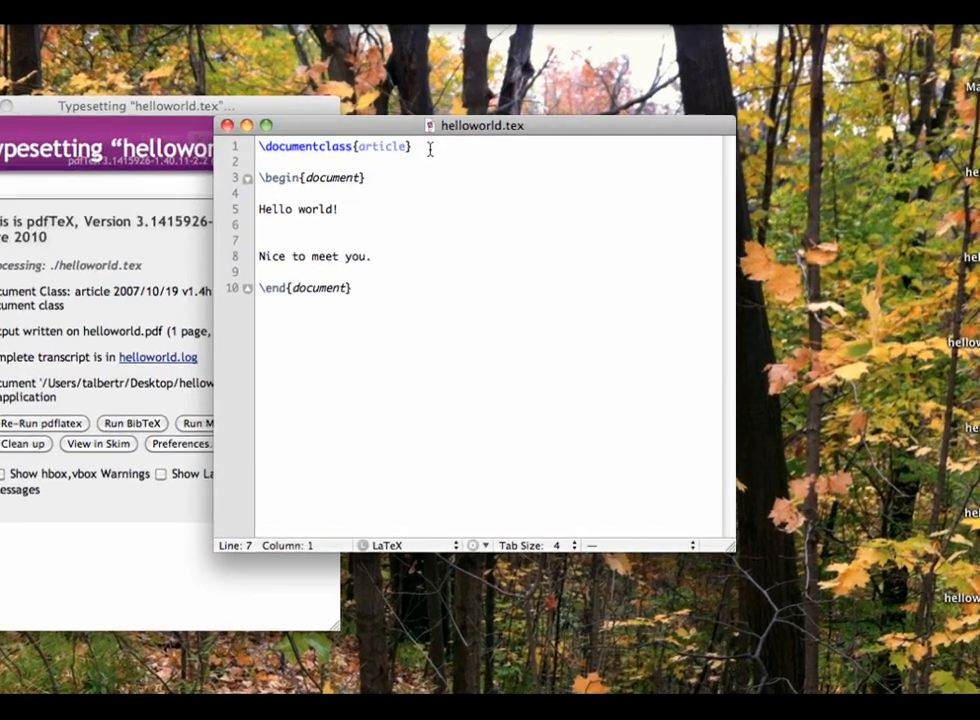
Replace the closing brace of \documentclass{article} with a parenthesis and typeset, producing four LaTeX errors
click(429, 148)
key(BackSpace)
text(})
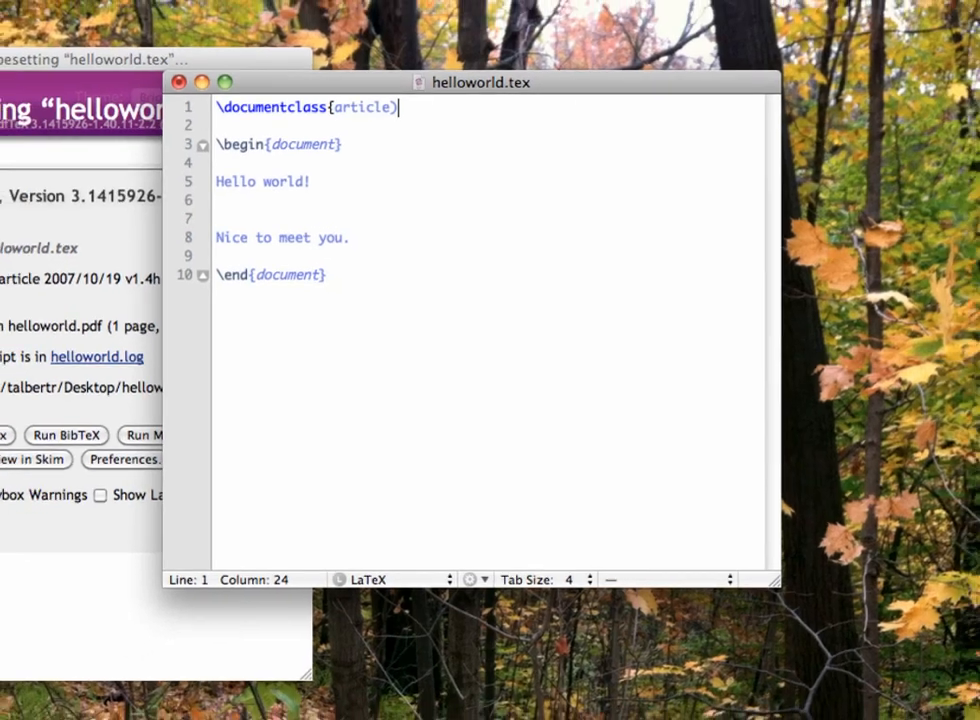
key(super+t)
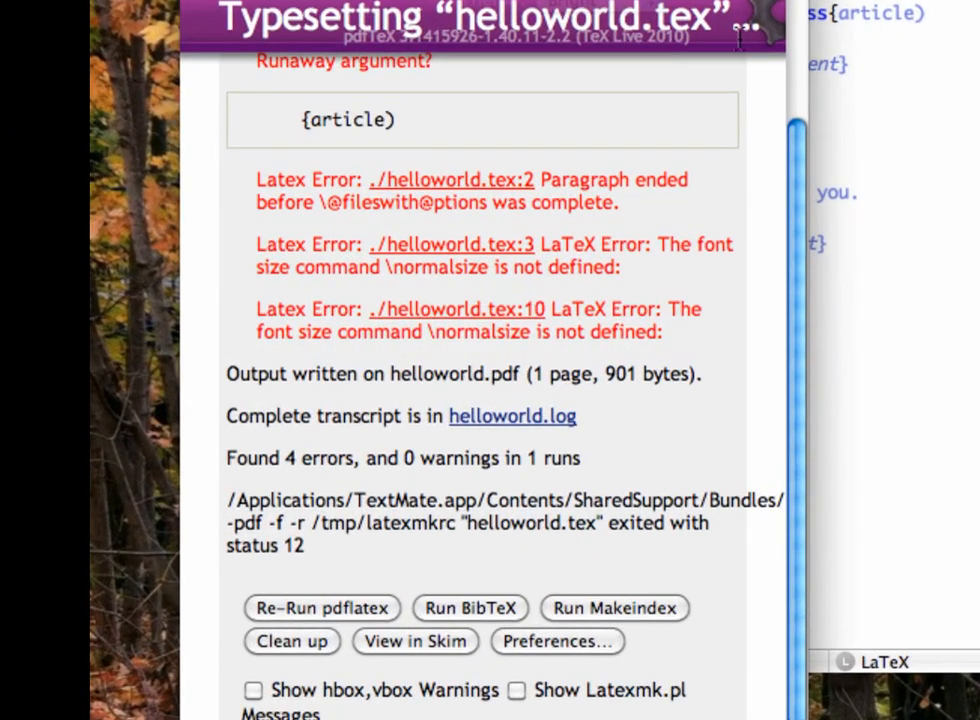
scroll(643, 170, up, 3)
scroll(643, 170, up, 2)
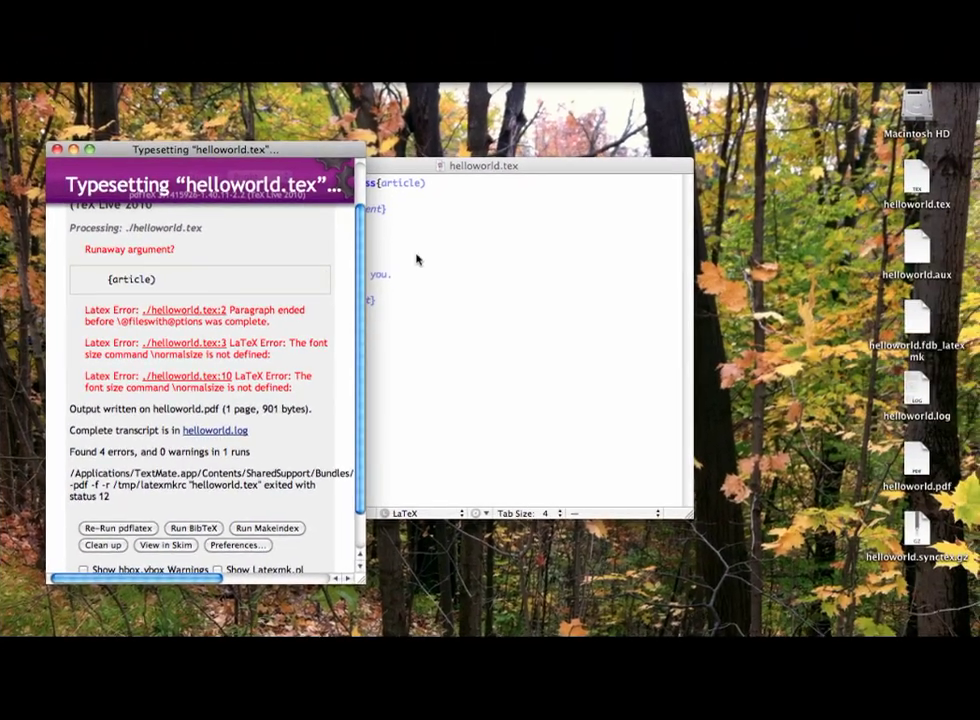
Restore the article brace, misspell the begin line as \begin{documen} and typeset, yielding three errors
click(459, 242)
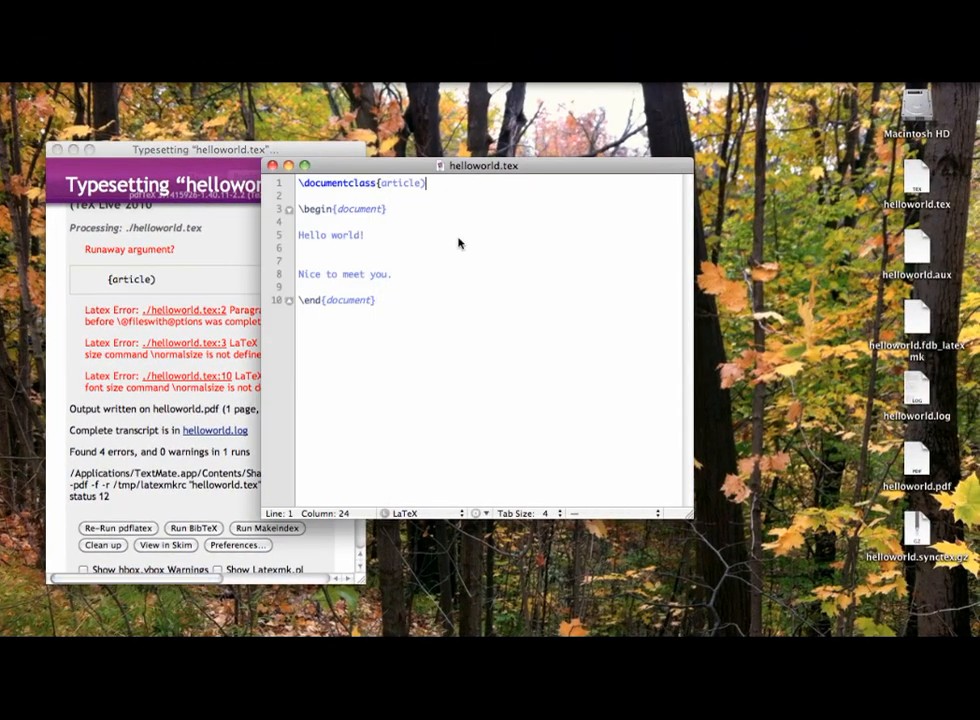
key(Left)
key(Left)
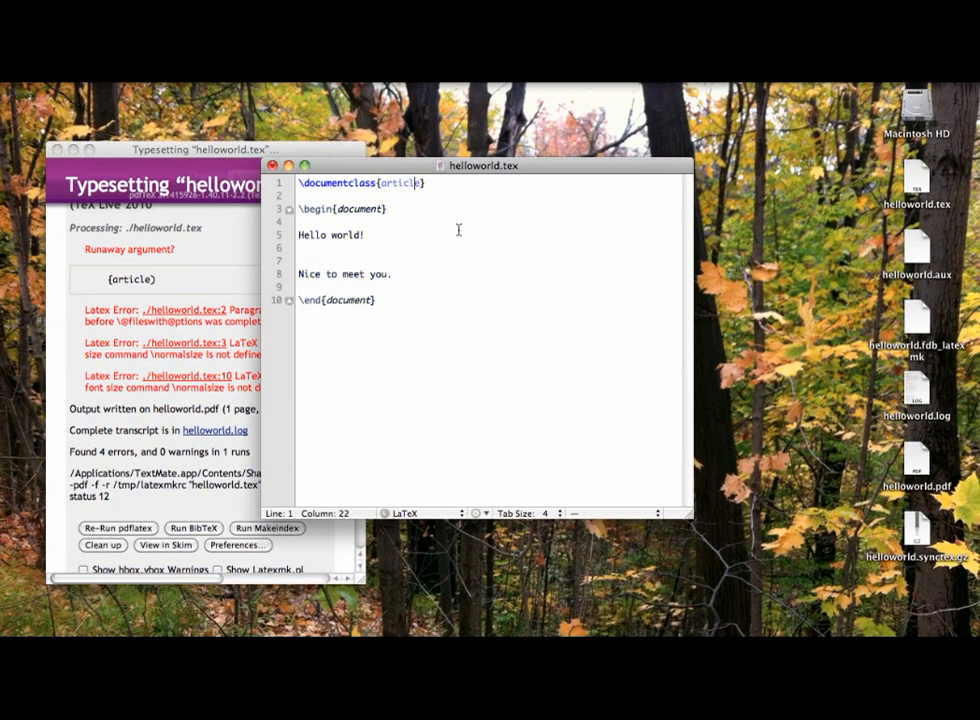
key(Down)
key(Down)
key(Left)
key(super+r)
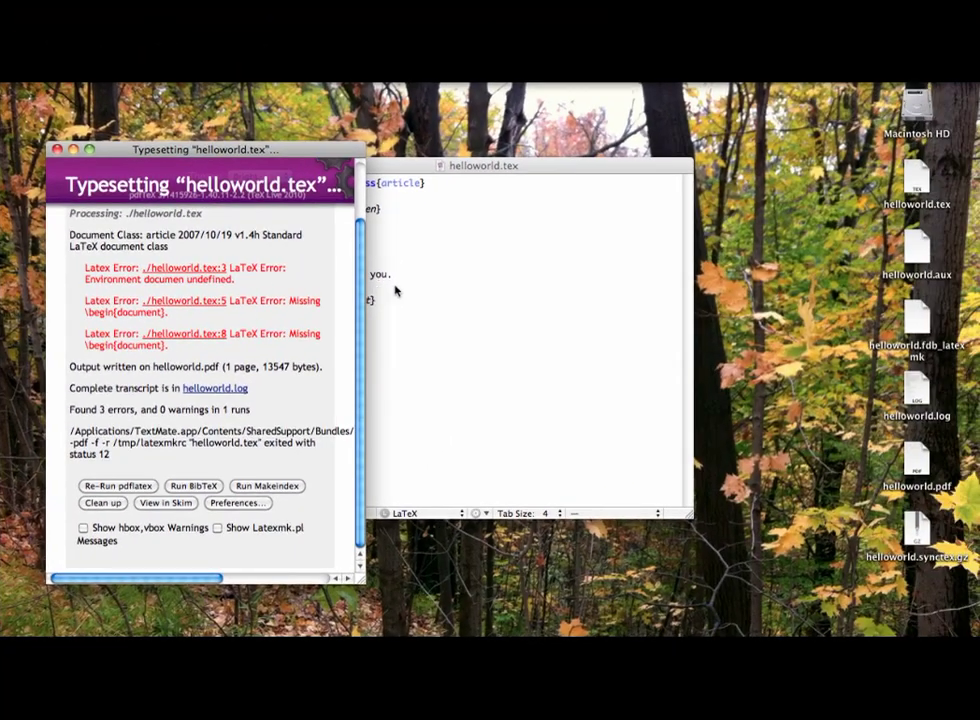
click(403, 288)
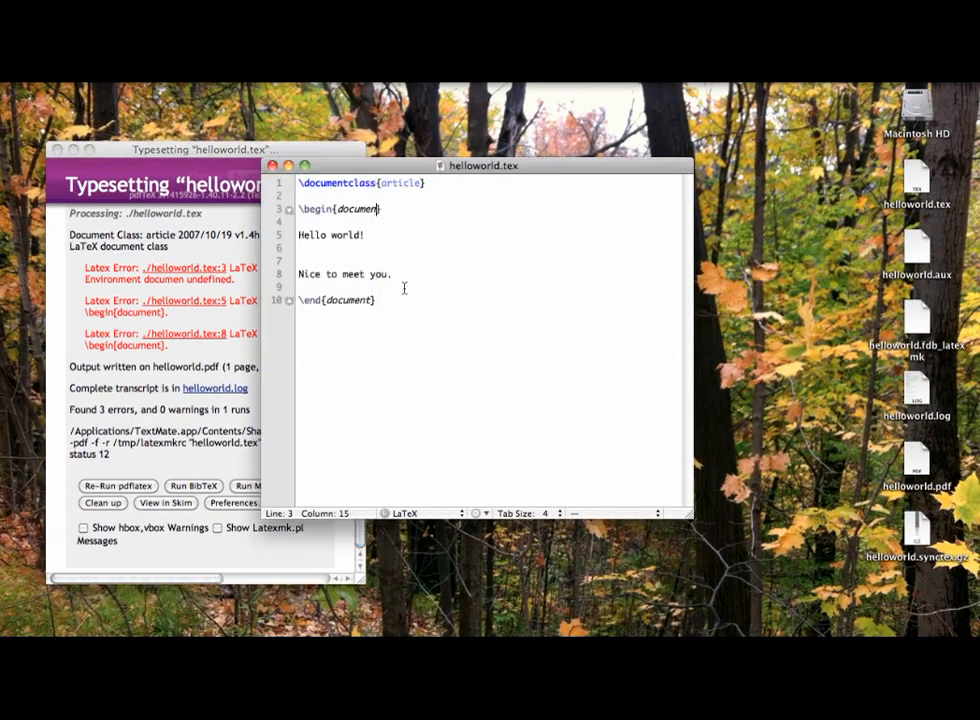